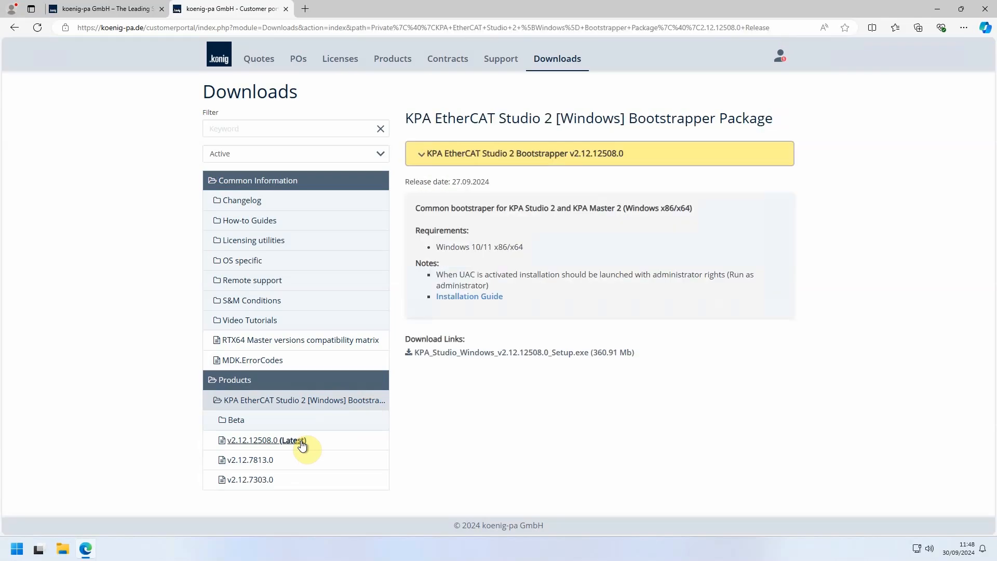
Step: Download KPA_Studio_Windows_v2.12.12508.0_Setup.exe, accepting the general terms and conditions, and open the folder containing the download
click(456, 354)
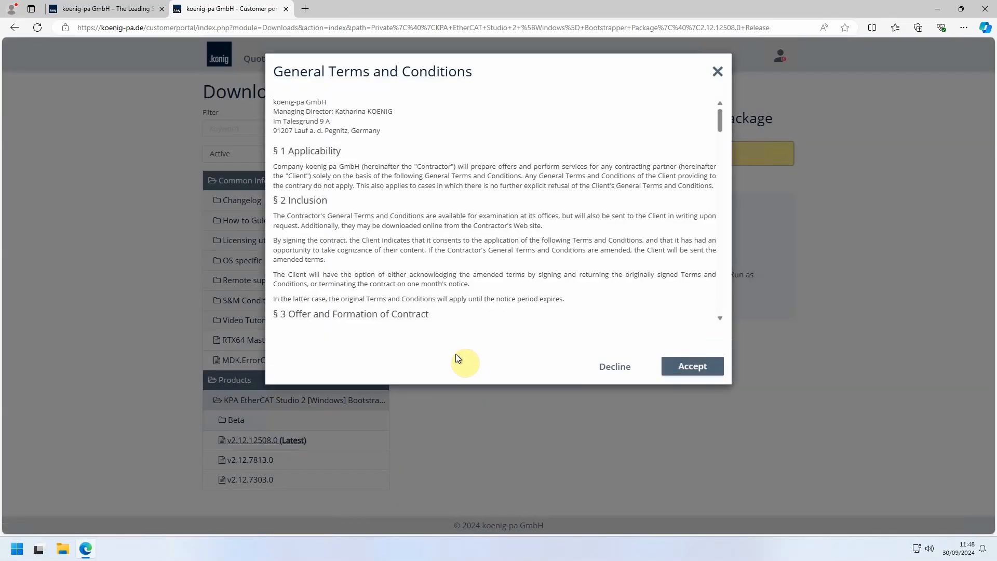
click(687, 371)
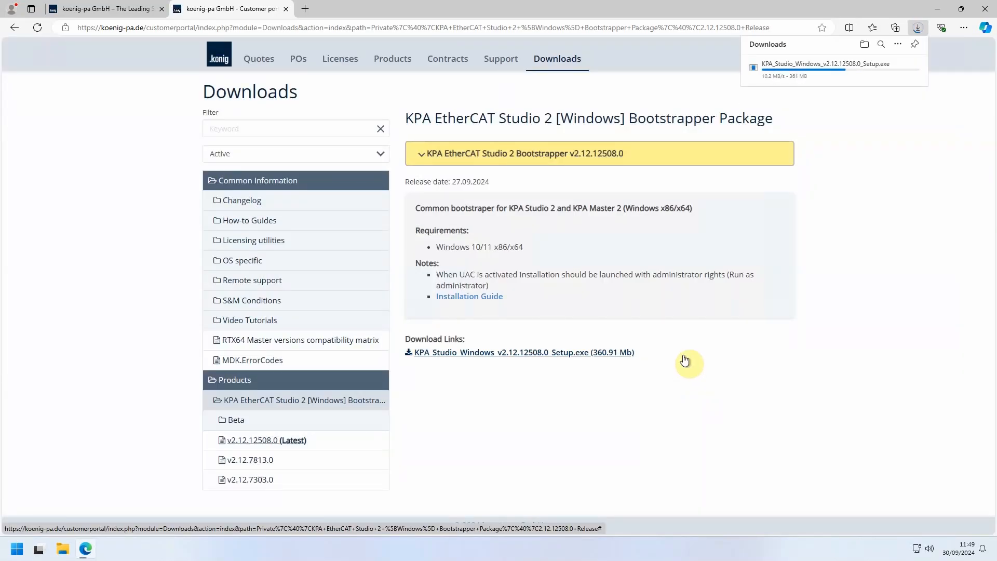
click(865, 46)
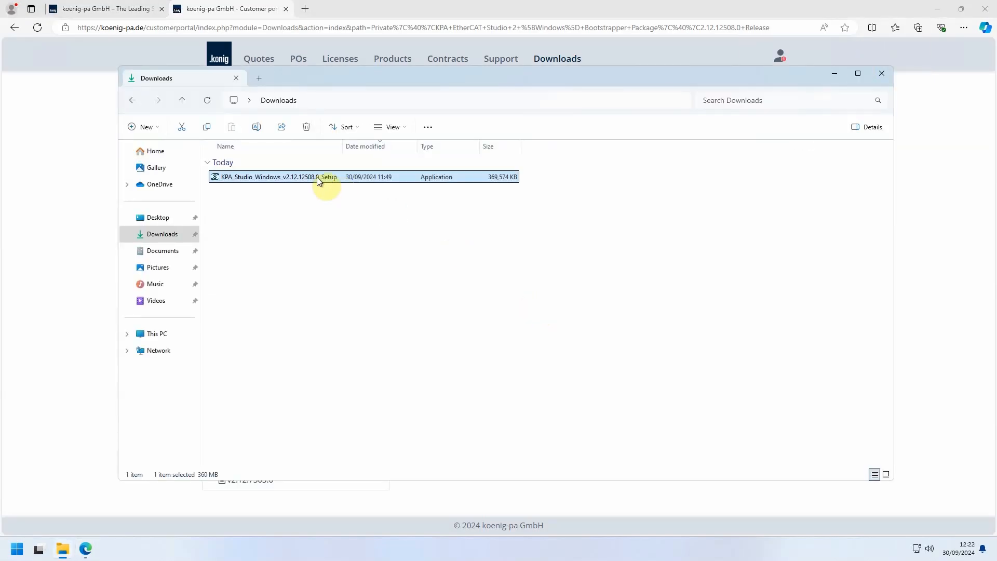
Step: Run the KPA_Studio_Windows_v2.12.12508.0_Setup file as administrator and allow it to make changes after showing its details
right_click(318, 180)
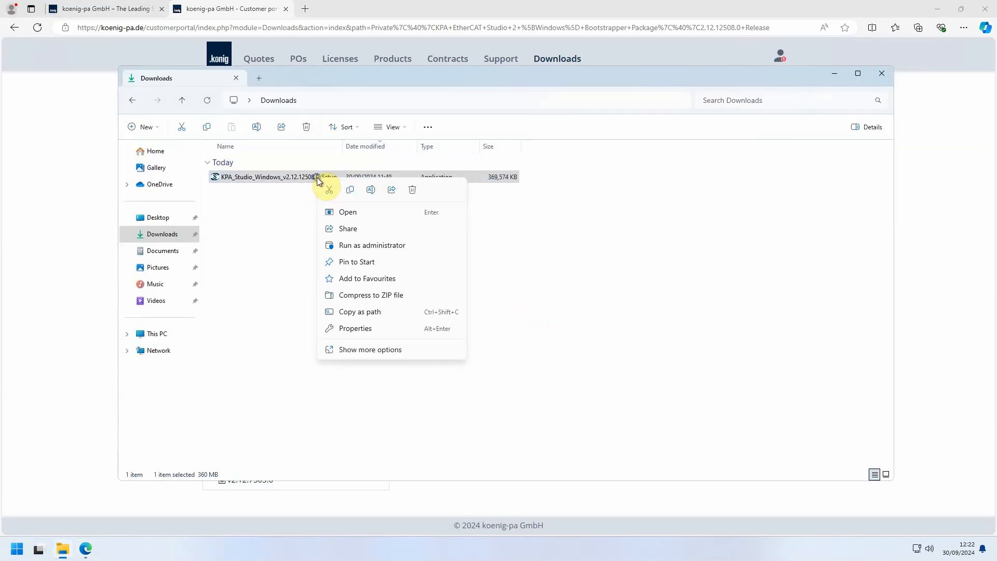
click(348, 245)
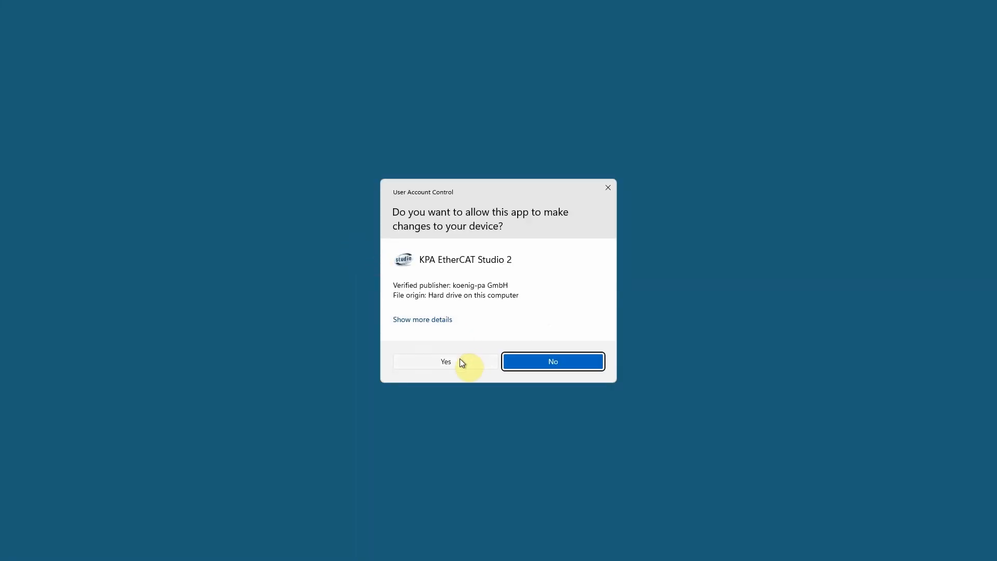
click(442, 320)
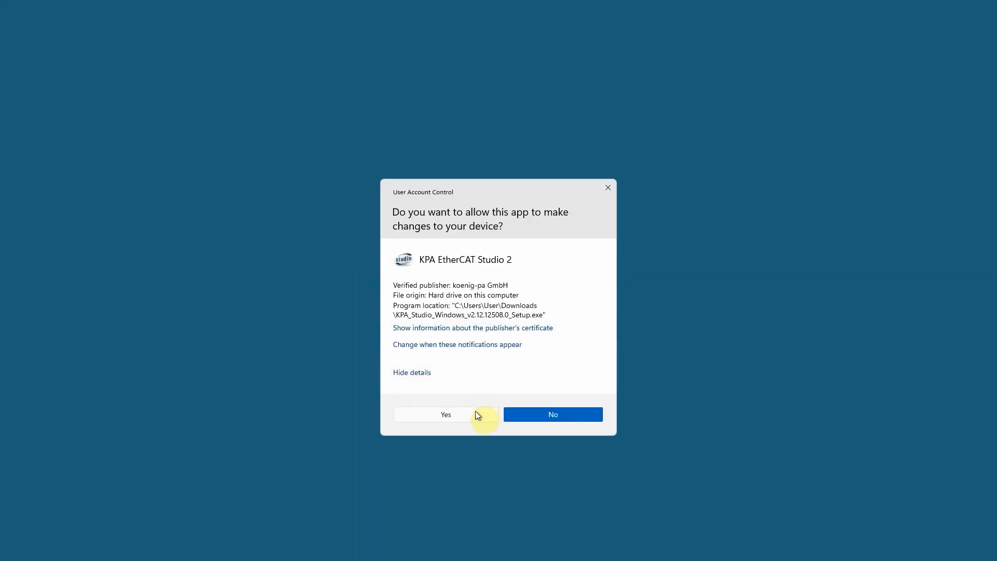
click(448, 415)
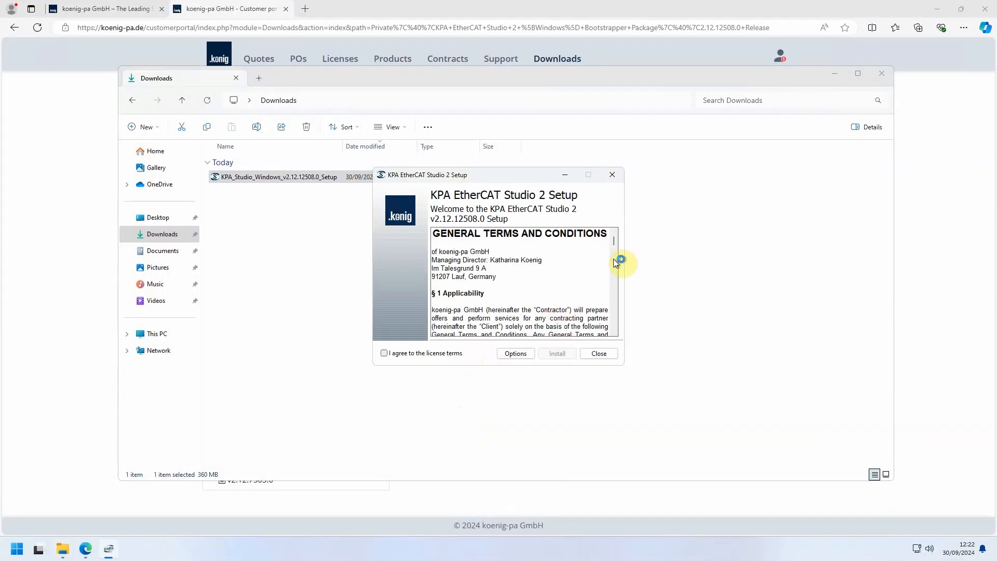
Step: Agree to the license terms, accept the default setup options with all three products for x64, and complete the installation
drag(614, 242, 615, 332)
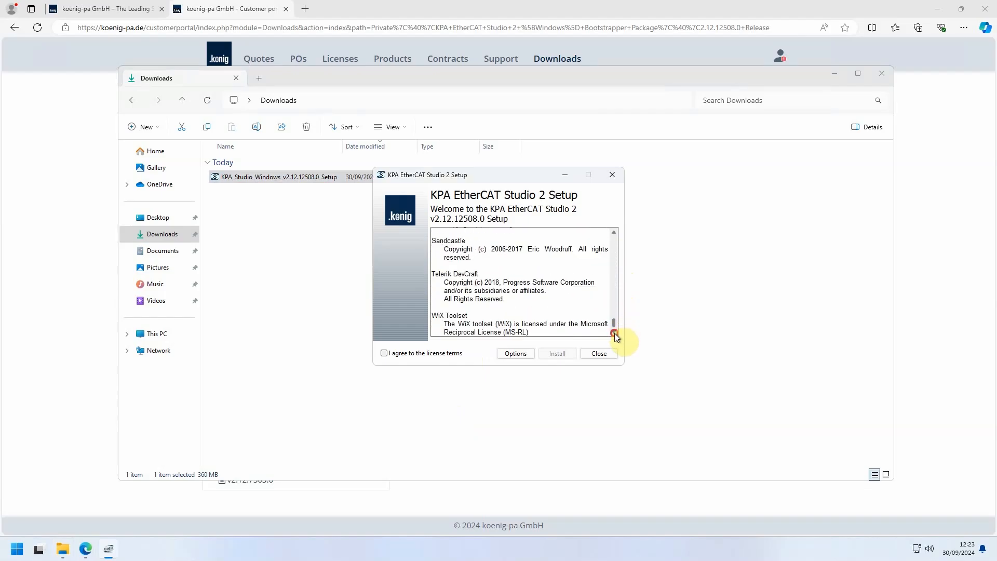
click(448, 352)
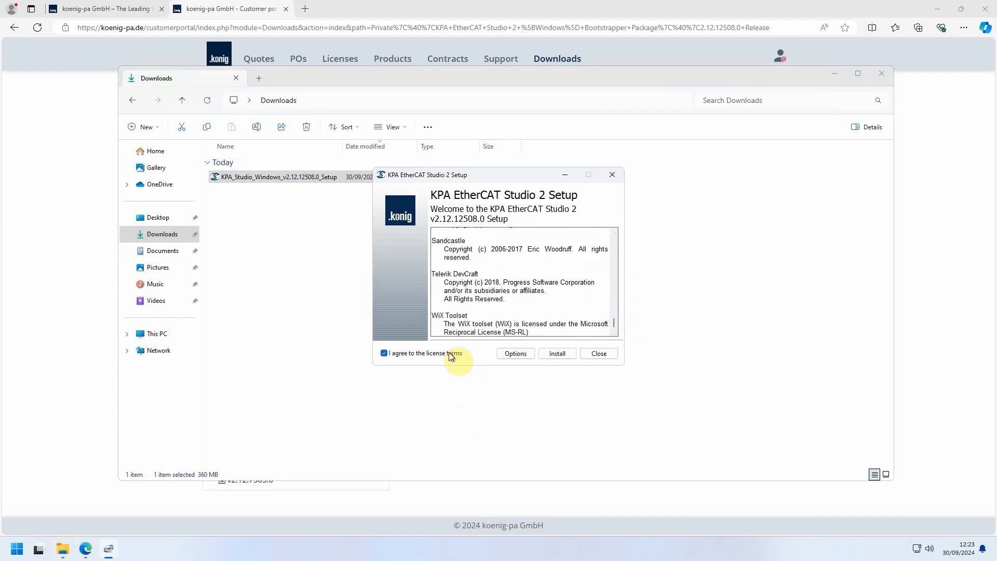
click(522, 353)
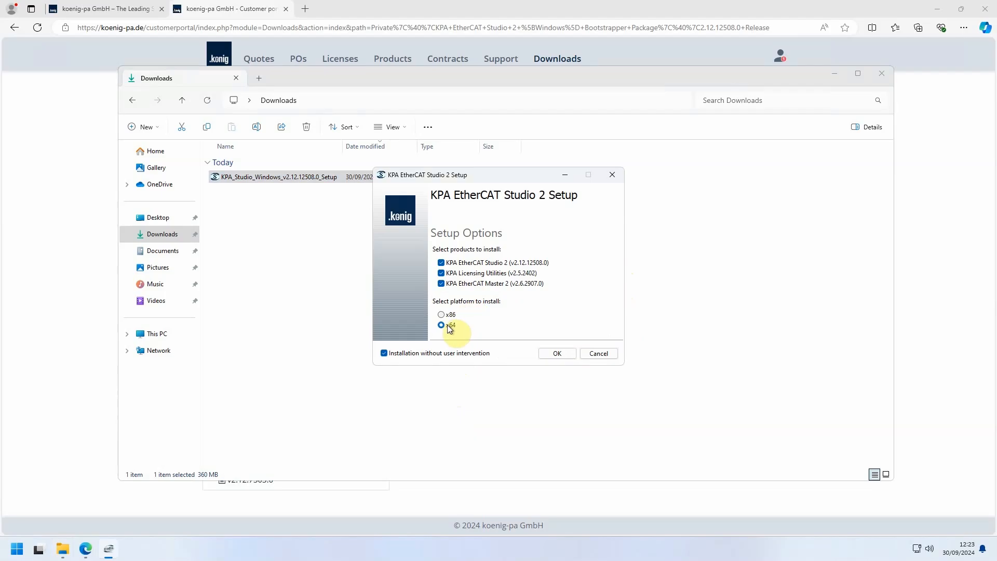
click(554, 355)
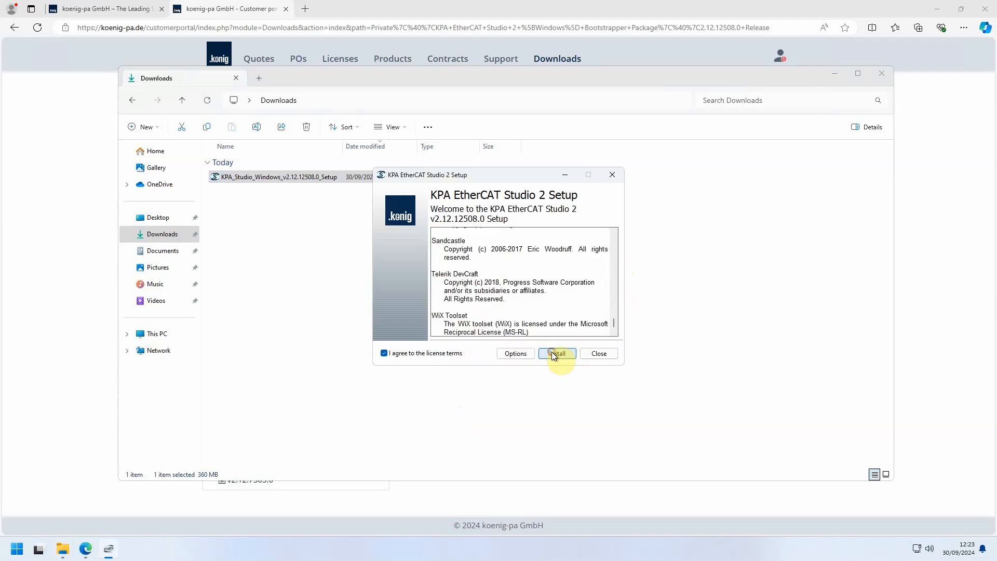
click(555, 354)
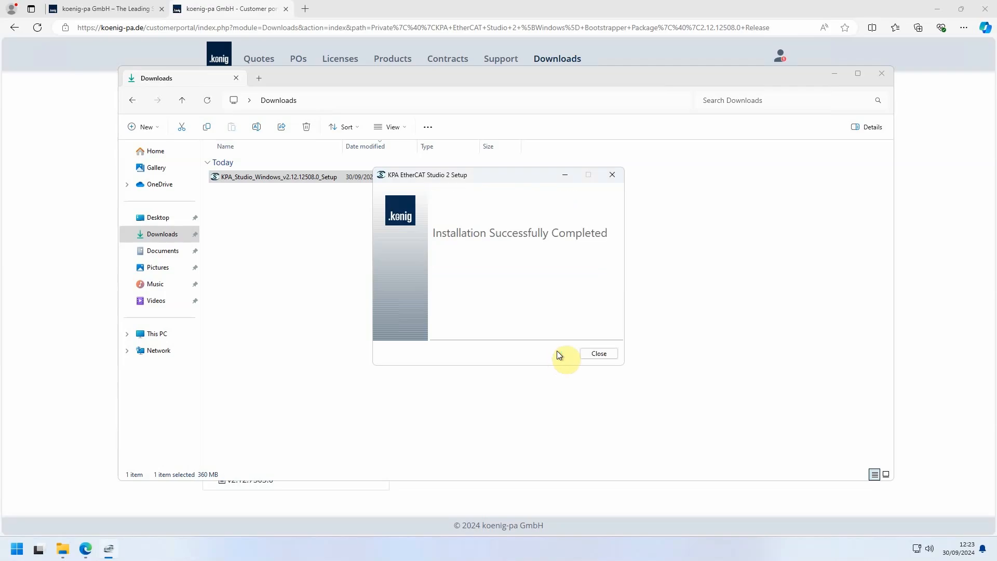
click(597, 352)
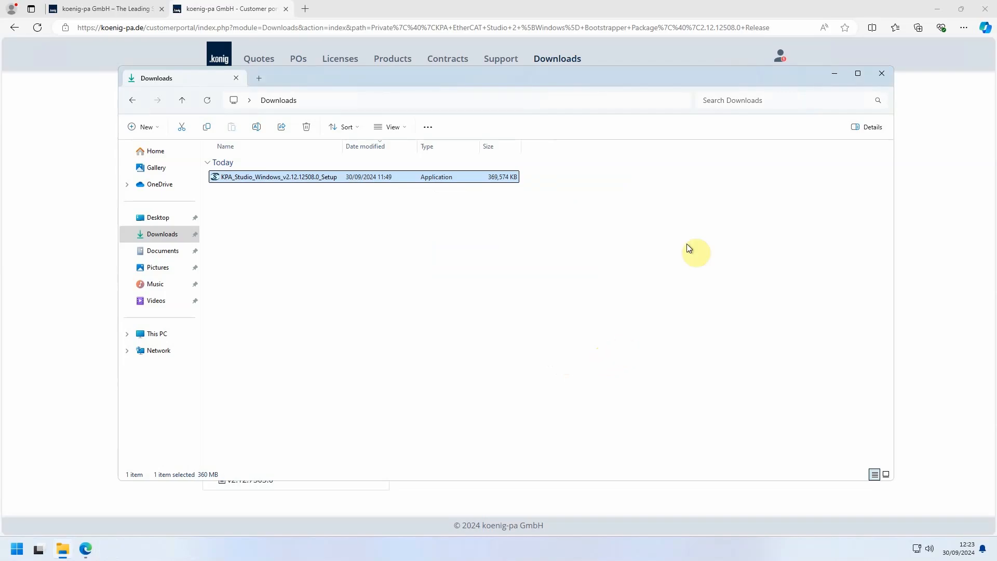
Step: Open the KPA licensing utilities folder from the desktop and launch HwGen, allowing it to make changes to the device
click(831, 76)
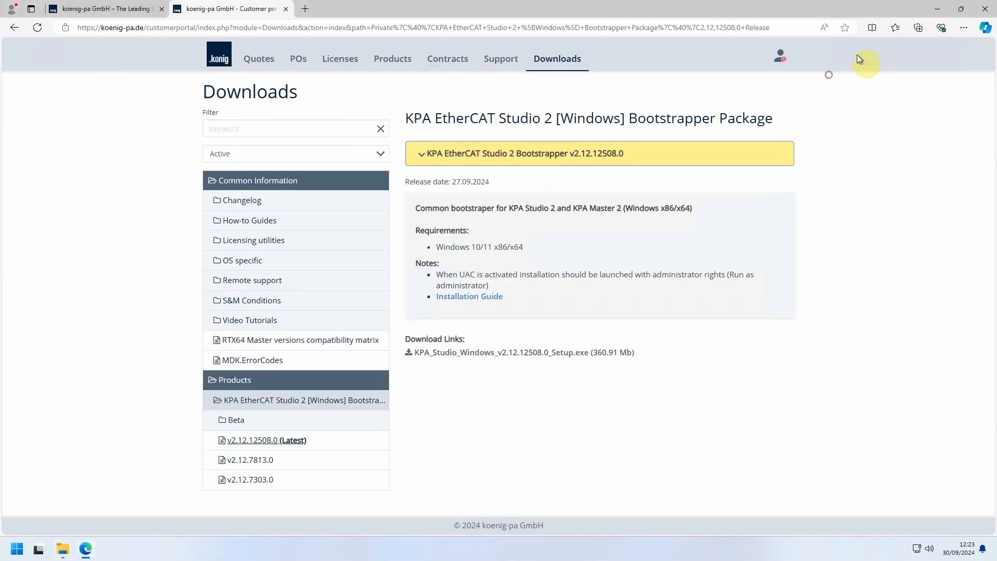
click(936, 9)
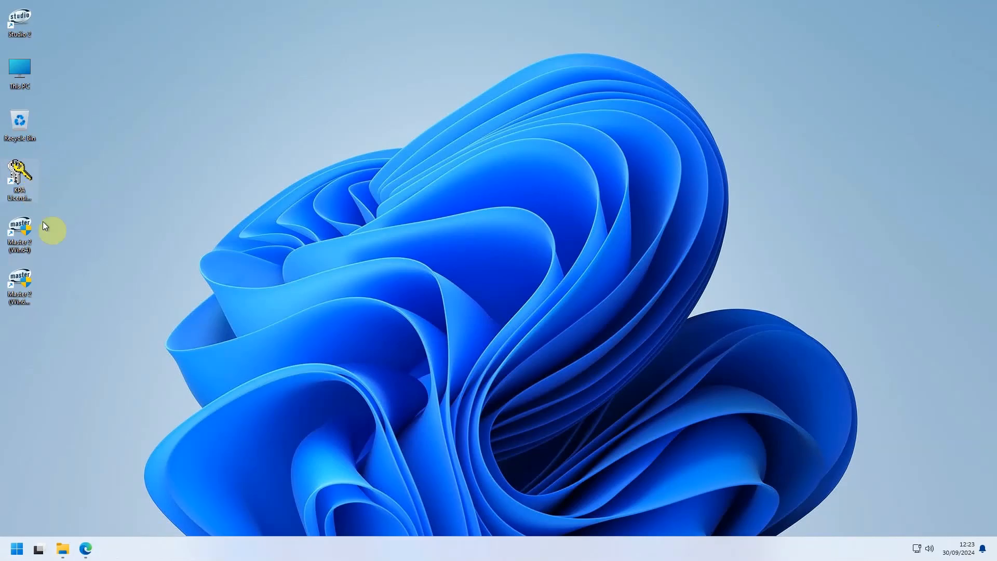
double_click(31, 186)
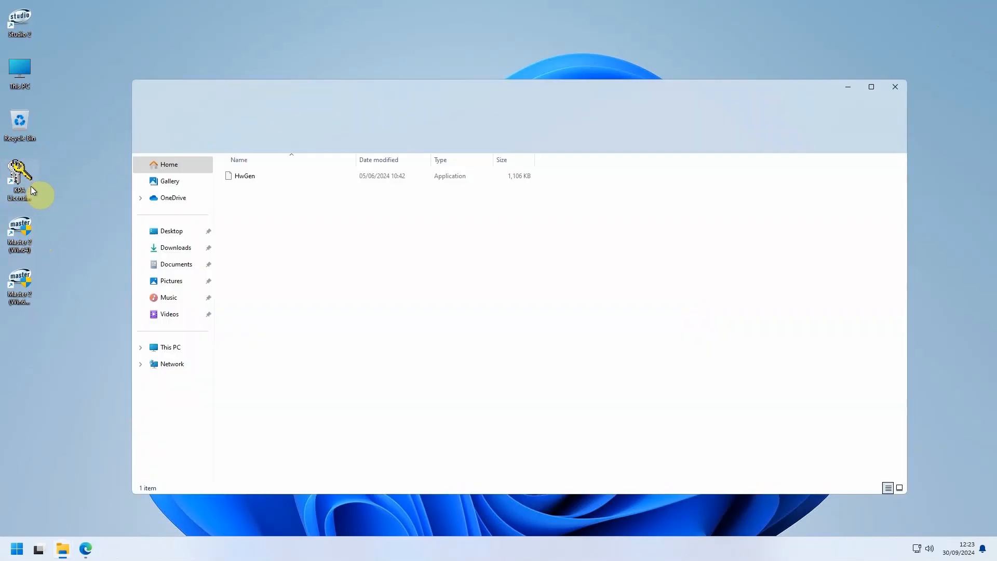
double_click(241, 179)
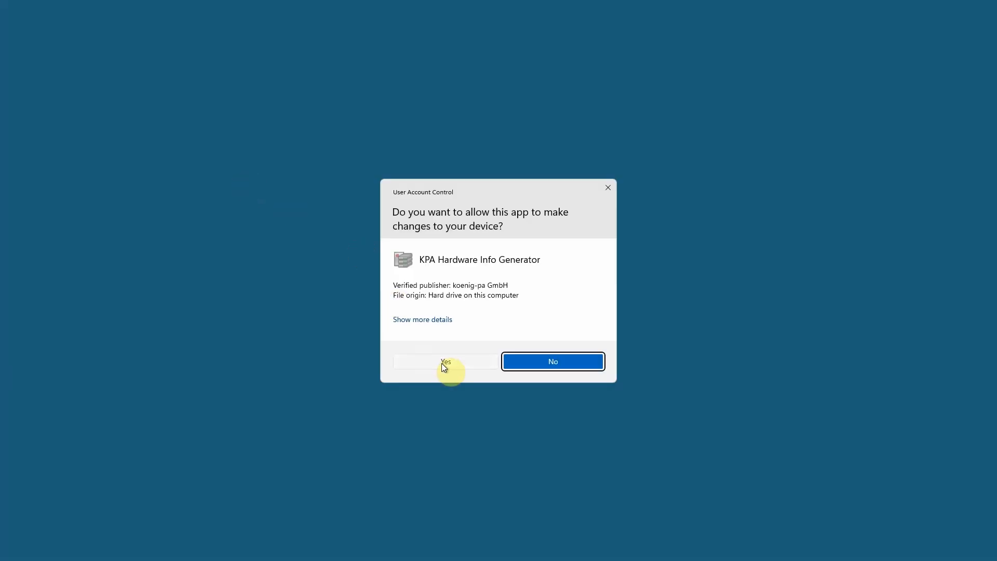
click(444, 365)
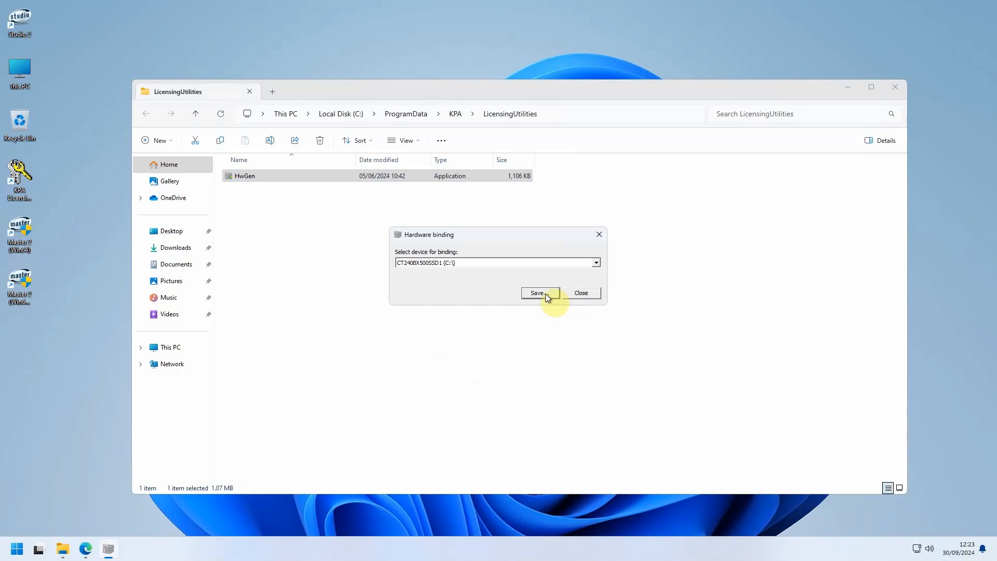
Step: Save the hardware activation file for CT240BX500SSD1 (C:\) as HwGen_24-09-30_12-23 in the LicensingUtilities folder and close the generator
click(596, 262)
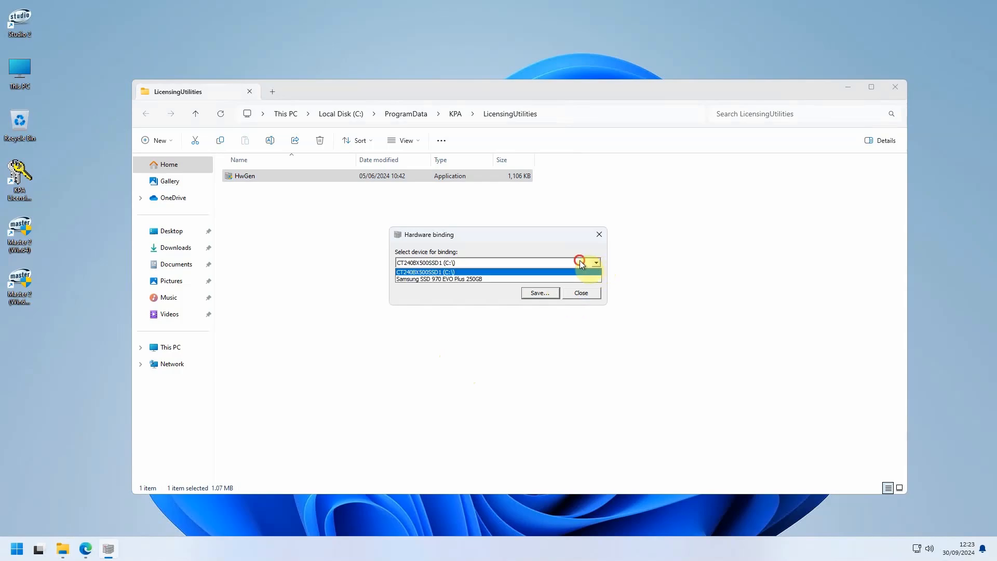
click(579, 261)
click(528, 296)
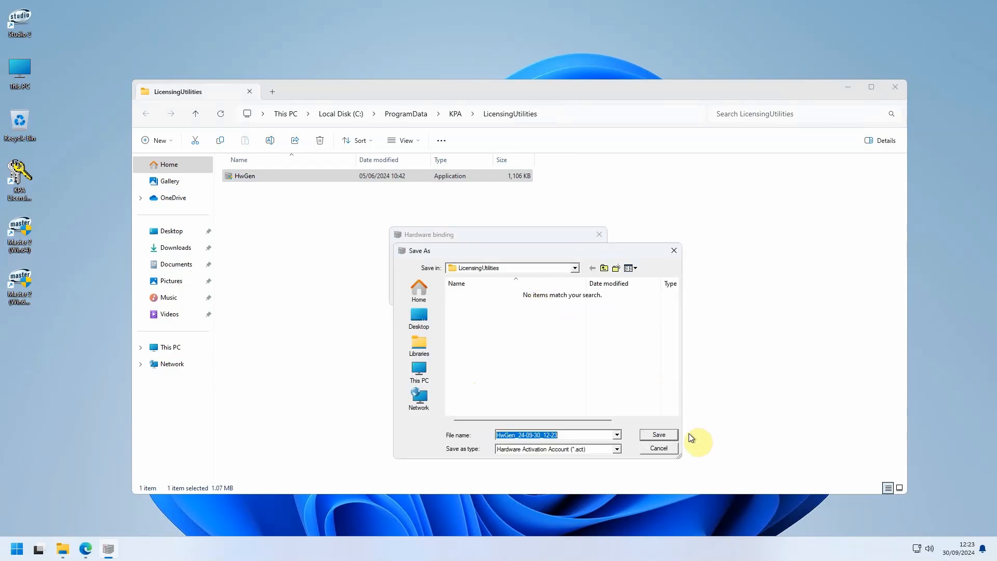
click(653, 436)
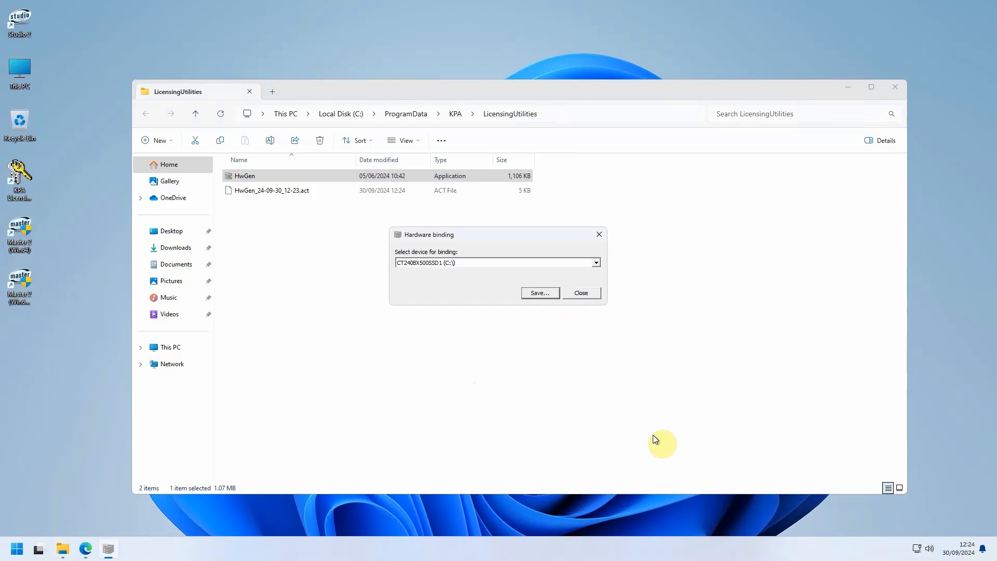
click(595, 294)
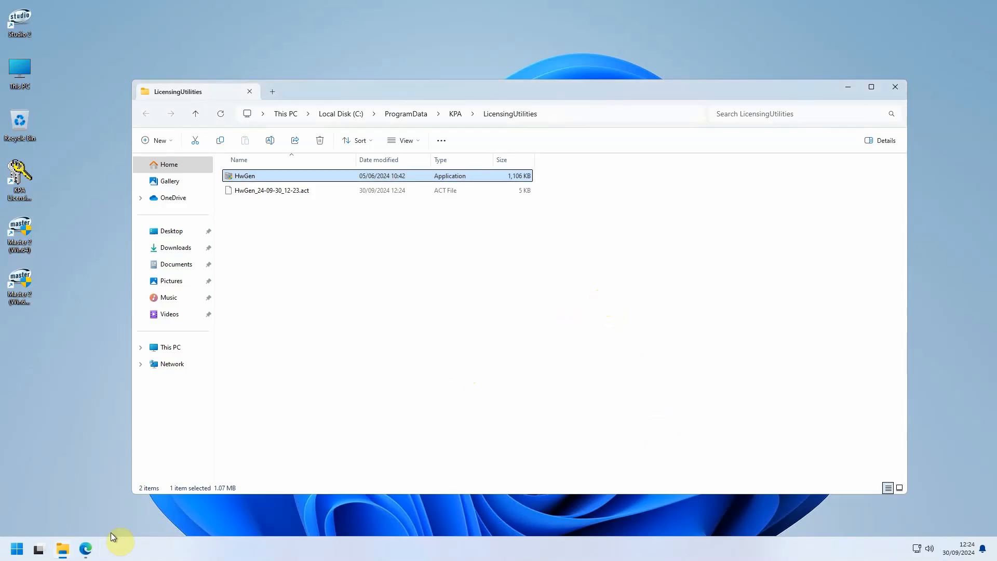
Step: Switch to Edge and open the KPA EtherCAT Studio 2 [Windows] Trial License from the customer portal's licenses
click(85, 549)
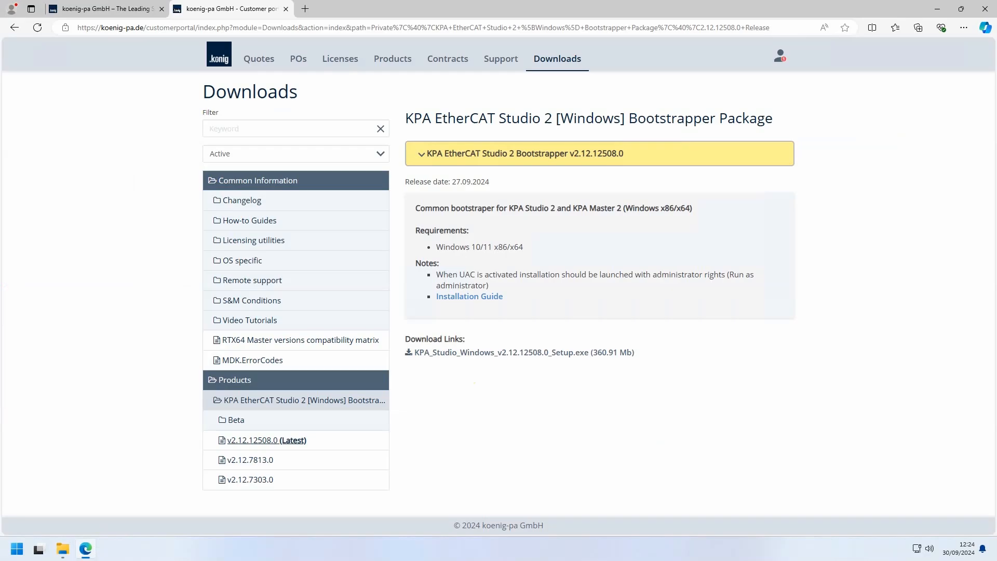
click(350, 63)
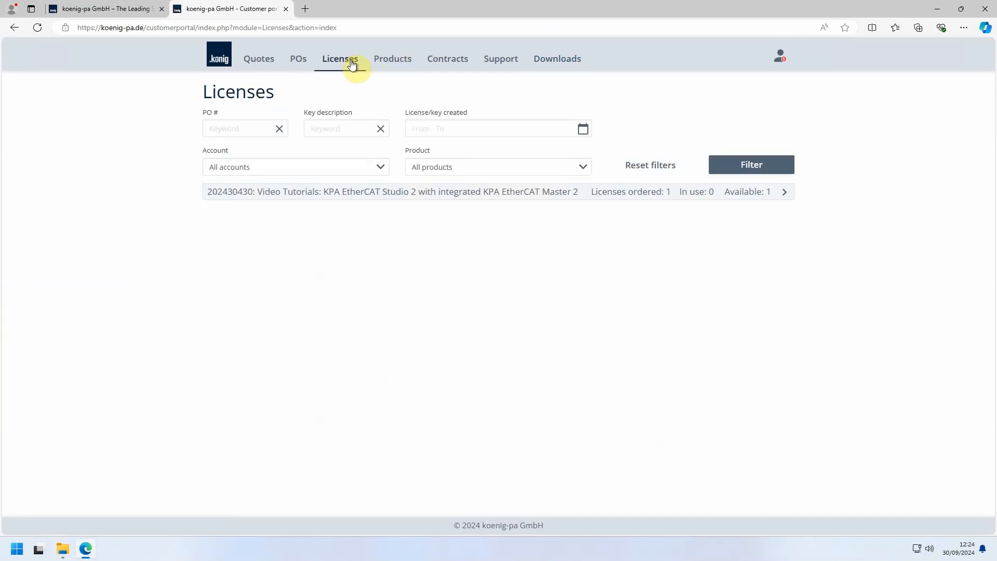
click(397, 193)
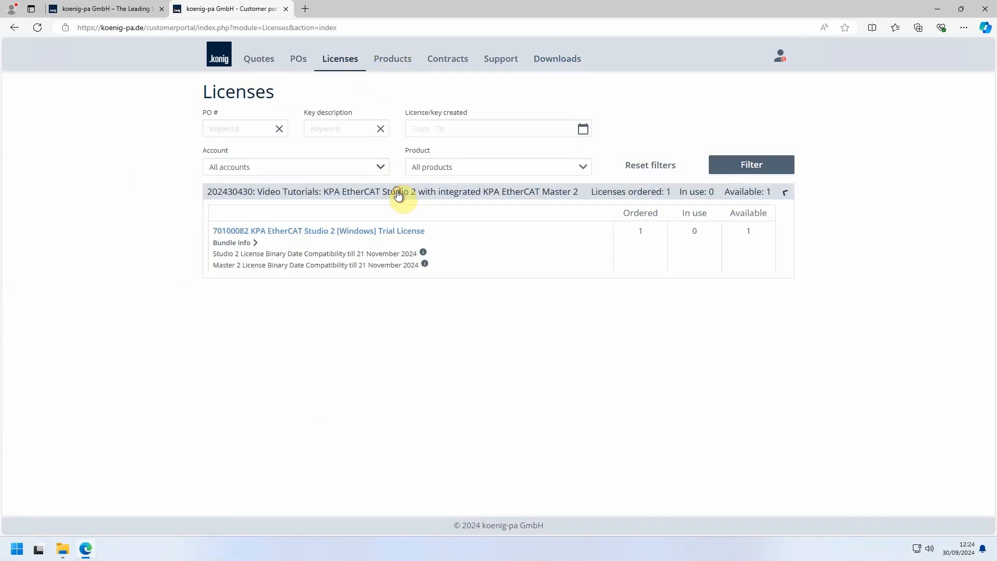
click(391, 238)
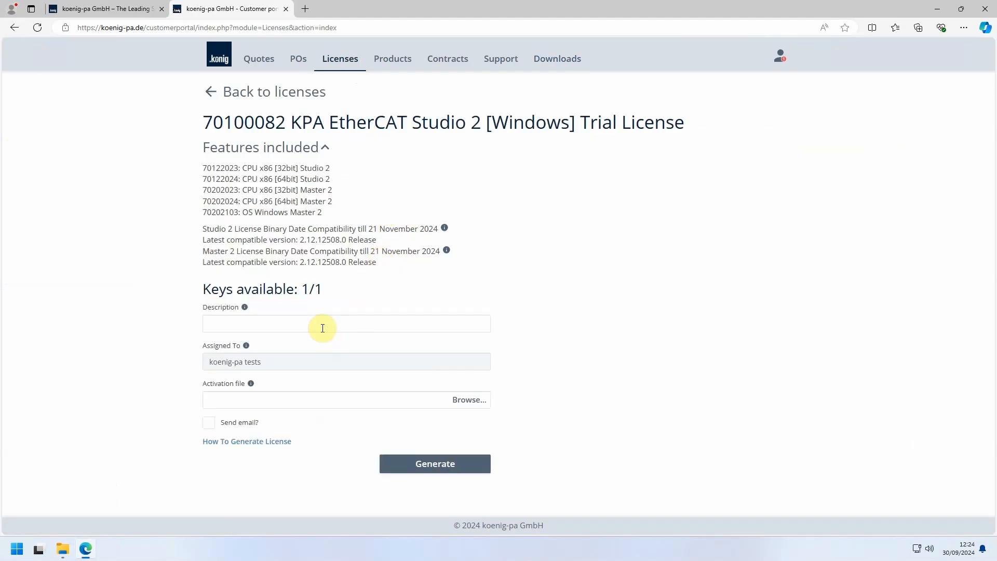
Step: Generate the trial license with the description VideoTutorial and the activation file HwGen_24-09-30_12-23.act
click(322, 328)
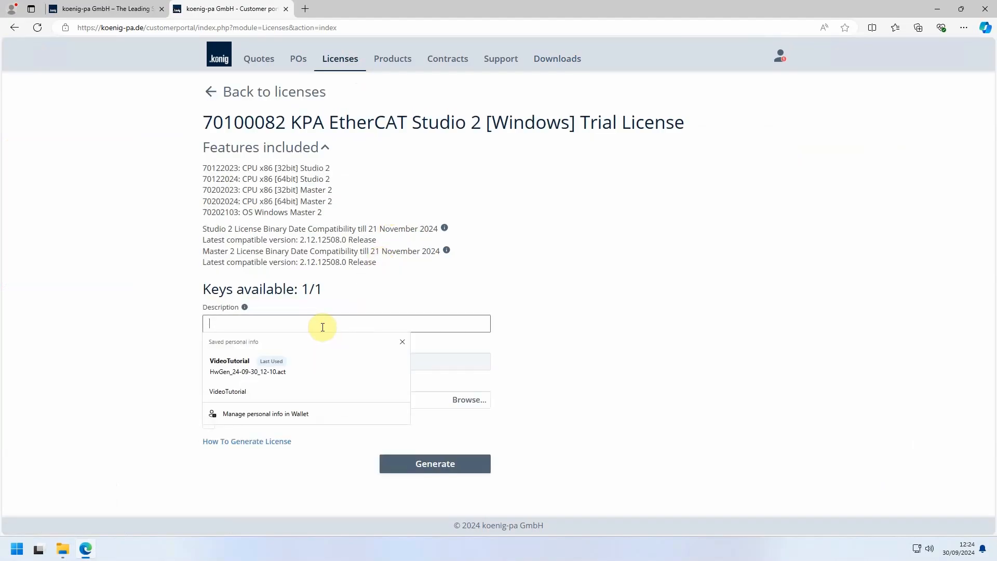
click(309, 367)
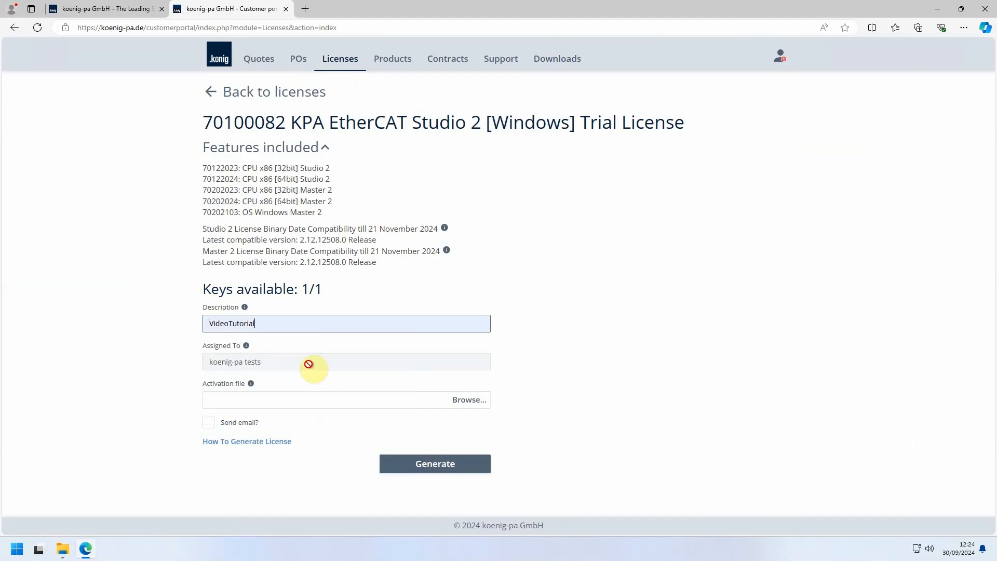
click(465, 405)
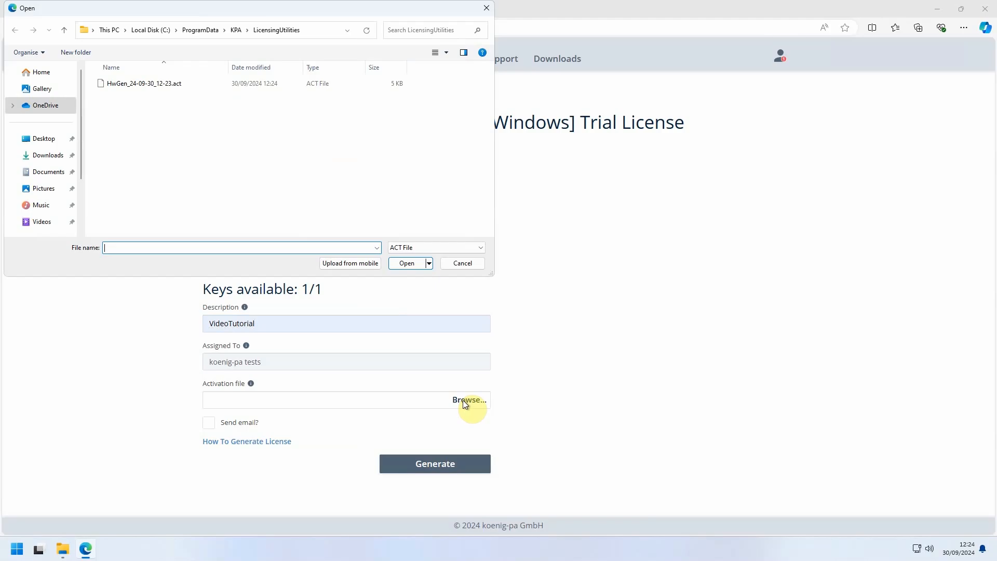
click(160, 85)
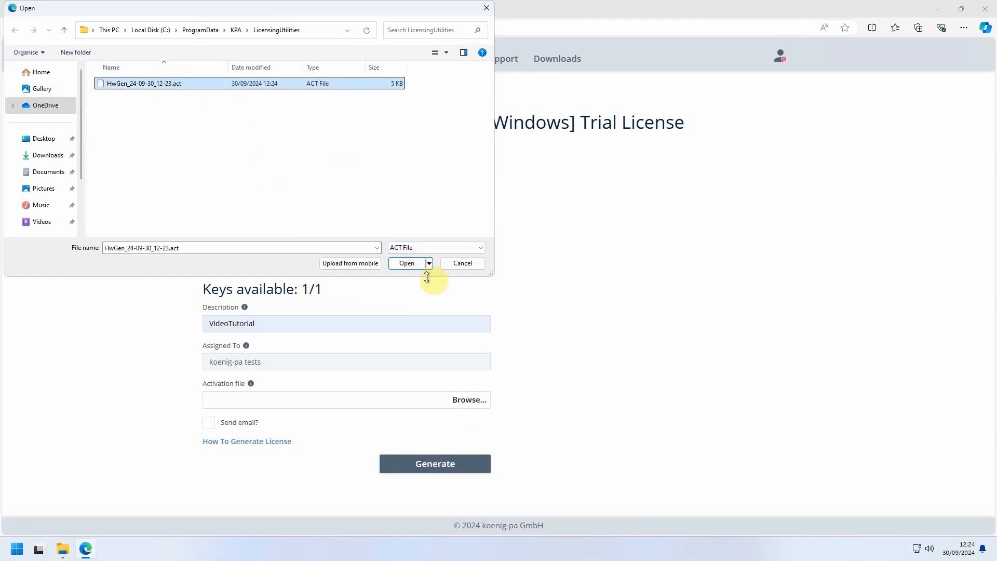
click(409, 265)
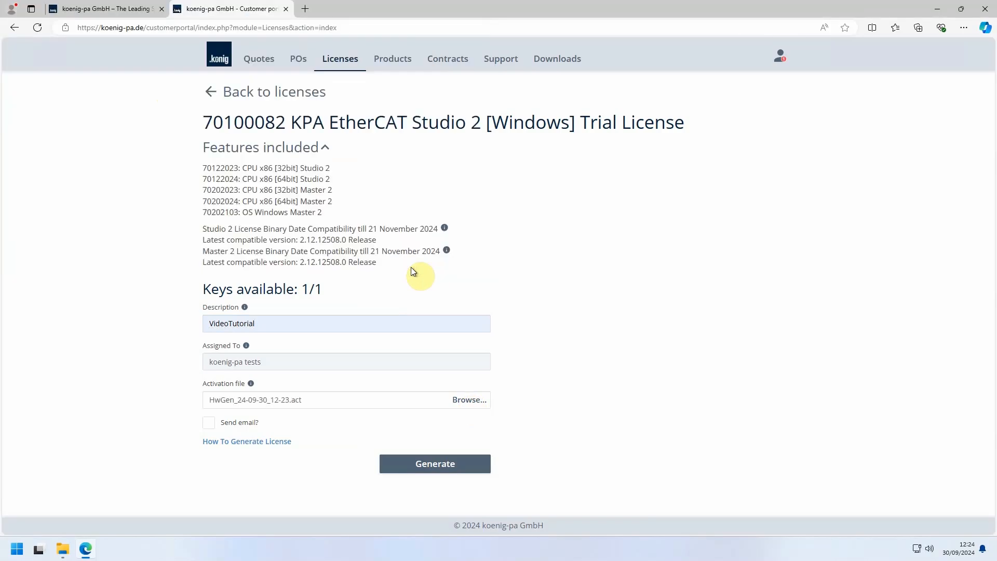
click(431, 468)
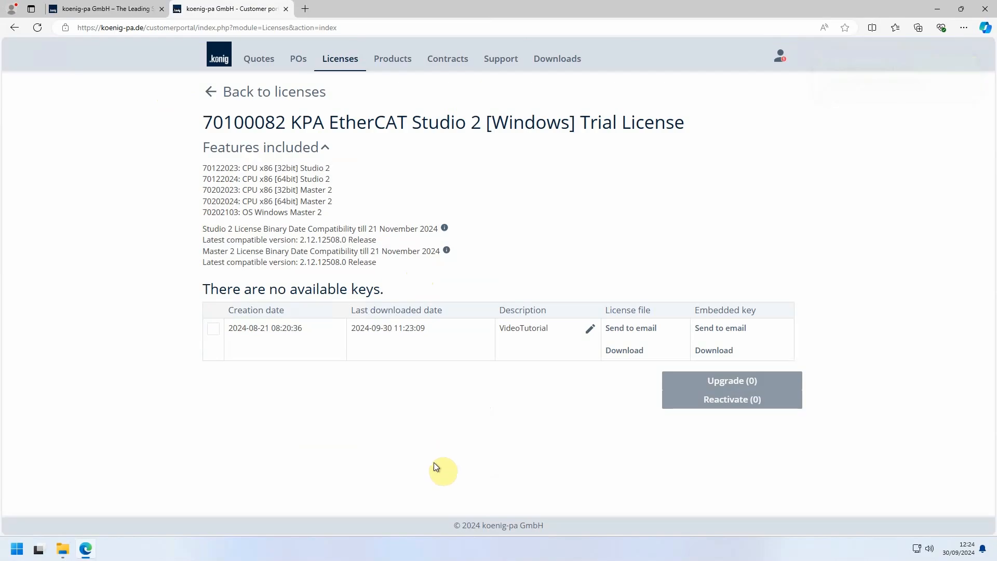
Step: Download the generated license file, show KPAECatStudio2WindowsTrialLicense.lic in its folder, and minimize the folder window
click(620, 353)
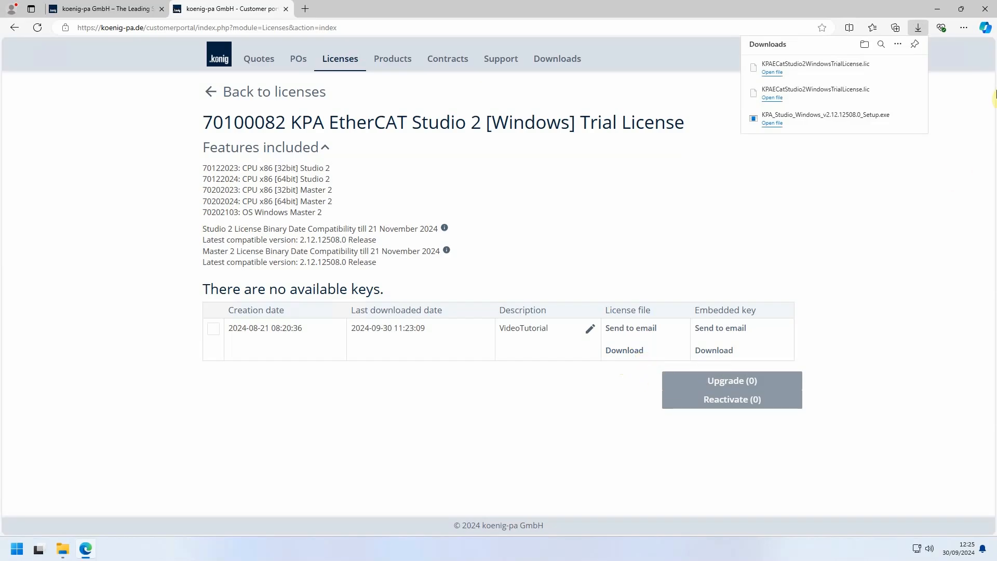
mouse_move(792, 100)
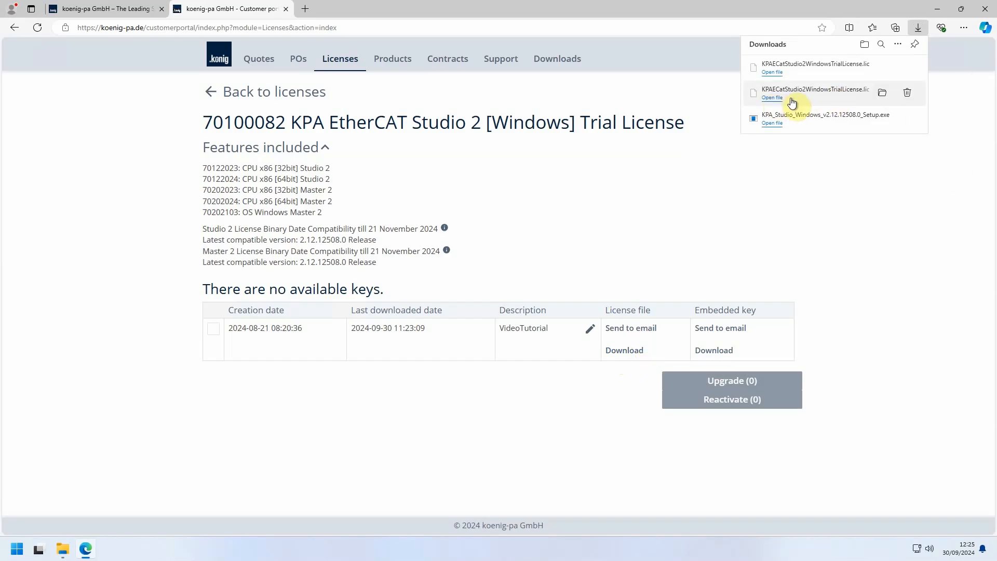
click(883, 94)
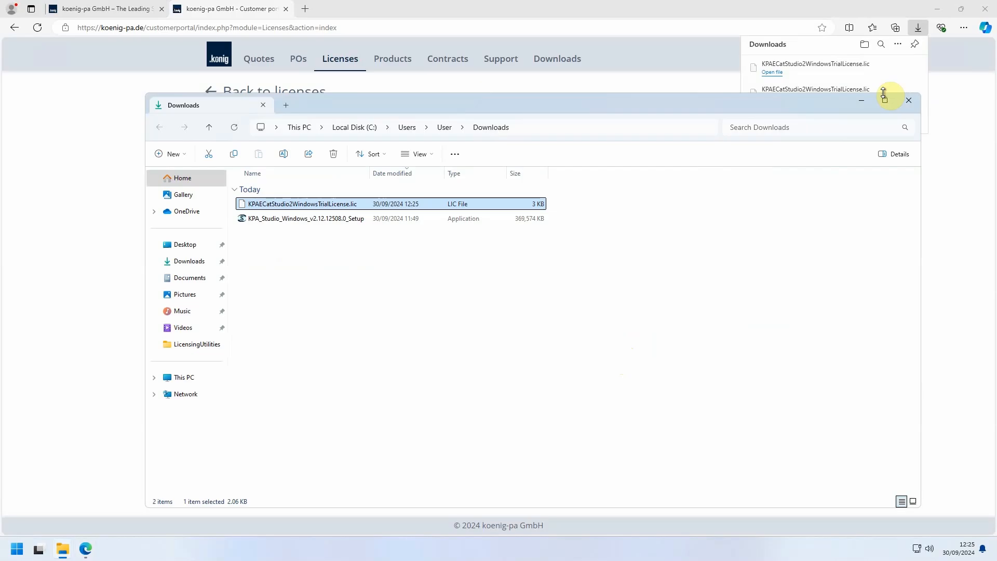
click(862, 101)
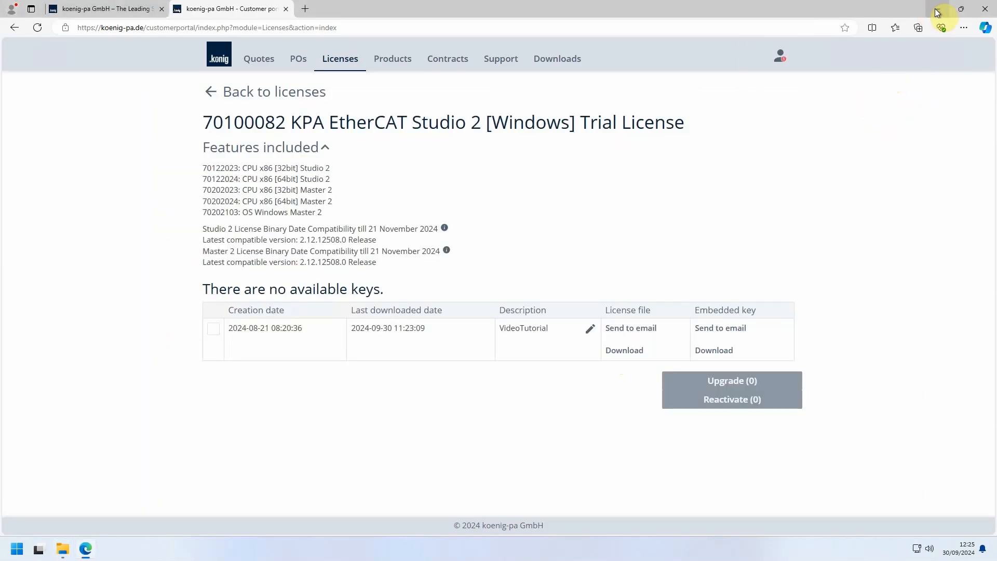
Step: Switch to KPA EtherCAT Studio 2, license it with KPAECatStudio2WindowsTrialLicense.lic from Downloads, and maximize its window
click(938, 13)
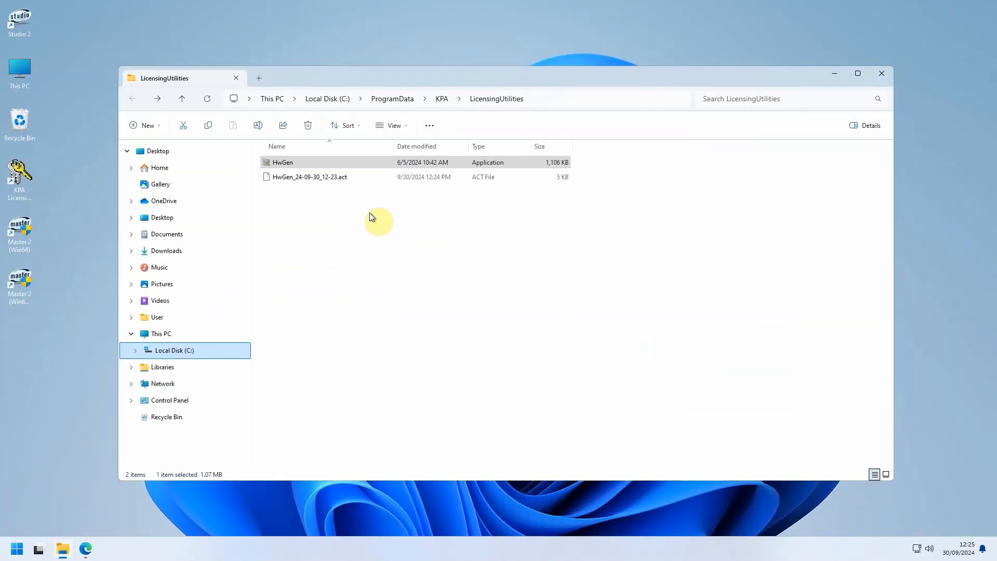
double_click(23, 16)
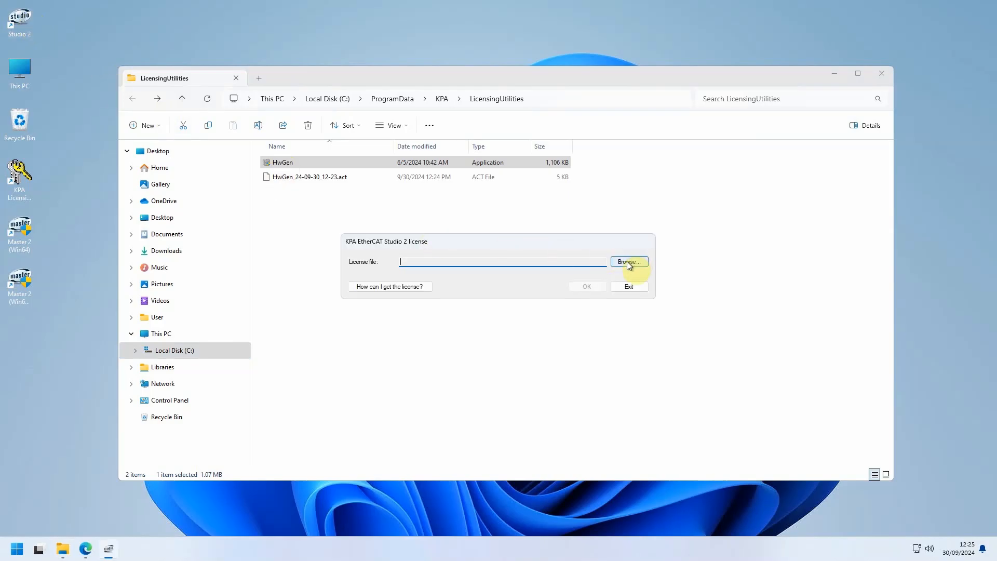
click(627, 262)
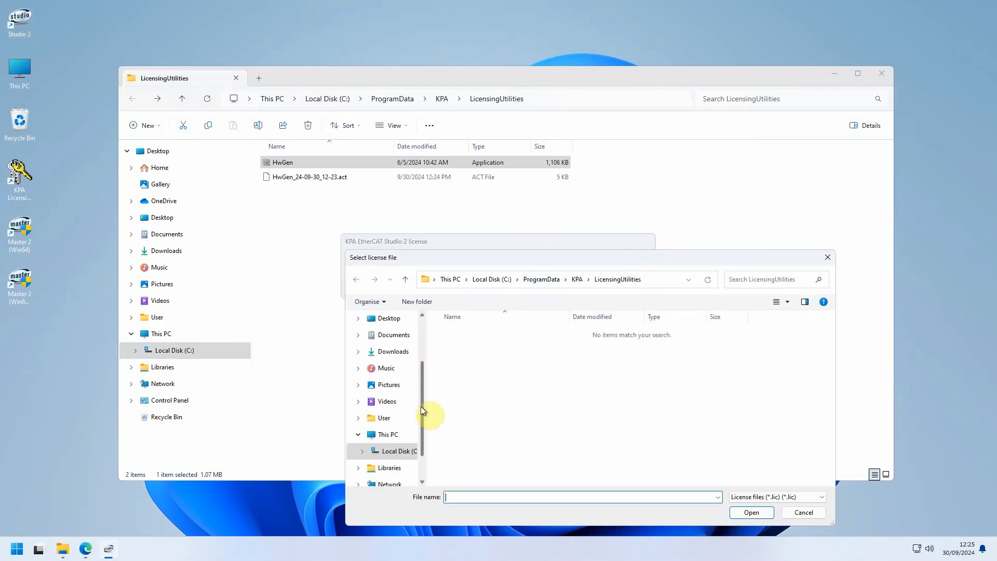
click(397, 353)
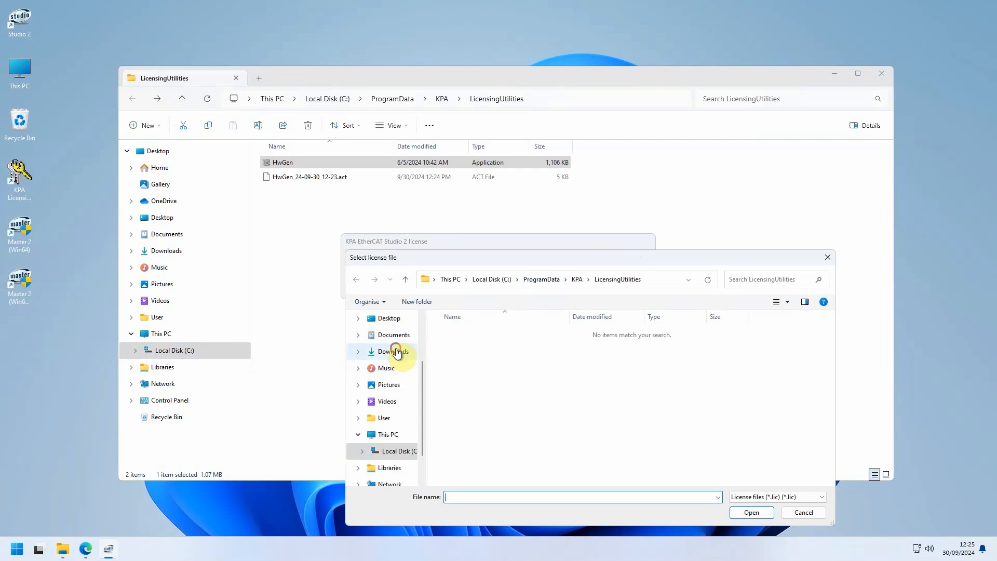
click(486, 349)
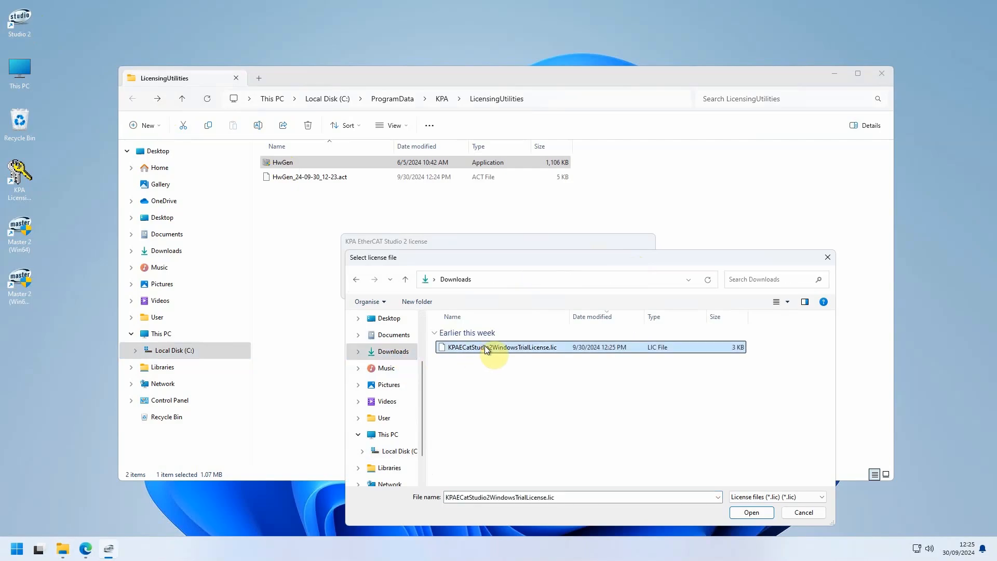
click(753, 513)
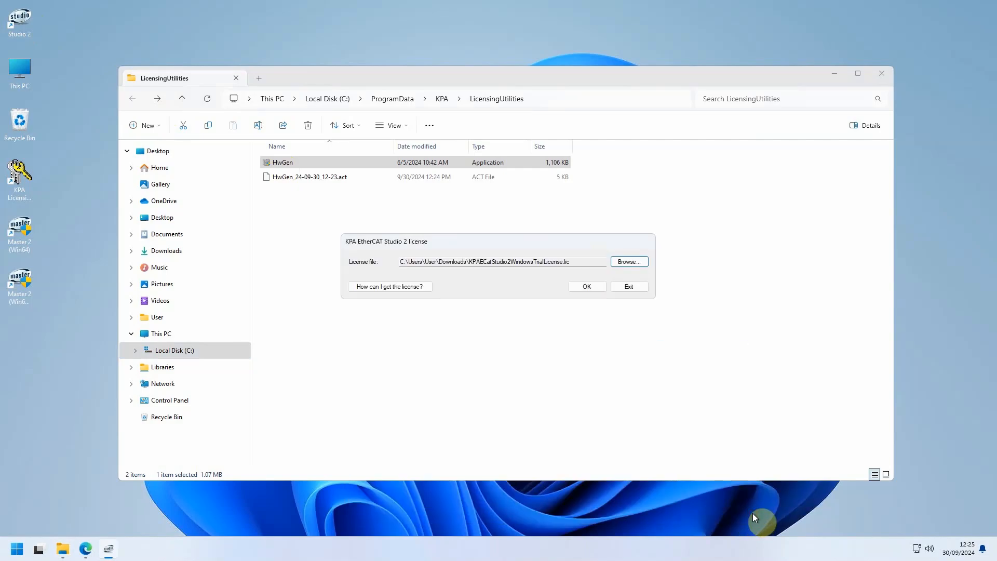
click(587, 287)
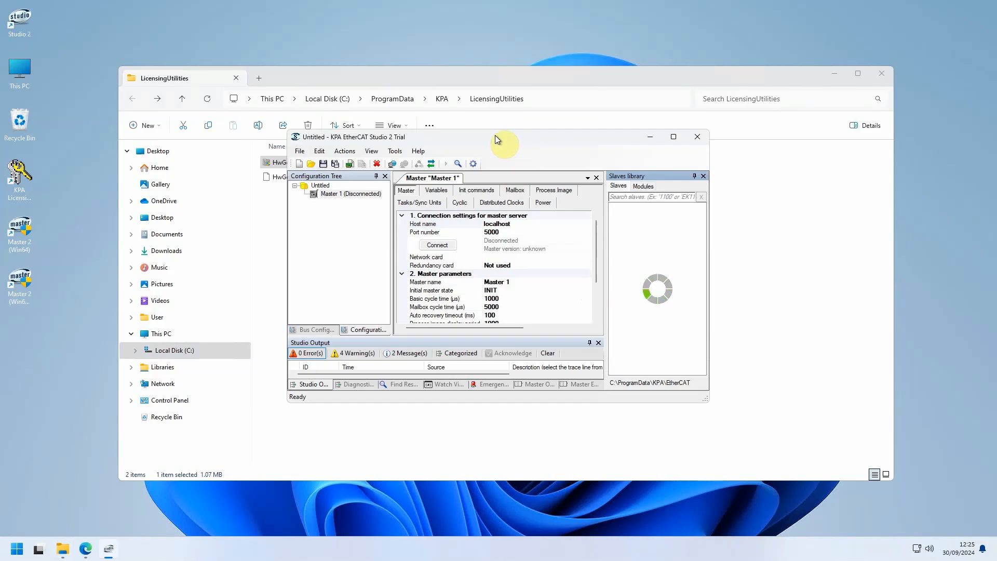
double_click(495, 136)
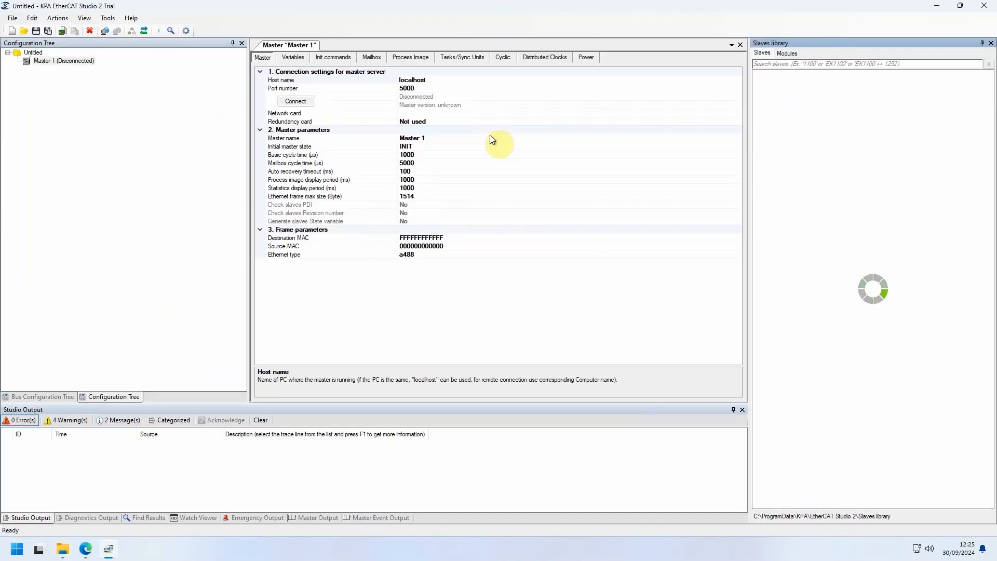
Step: In the options' Master Startup Parameters, set the license file to KPAECatStudio2WindowsTrialLicense.lic from Downloads and apply the changes
click(84, 18)
click(109, 71)
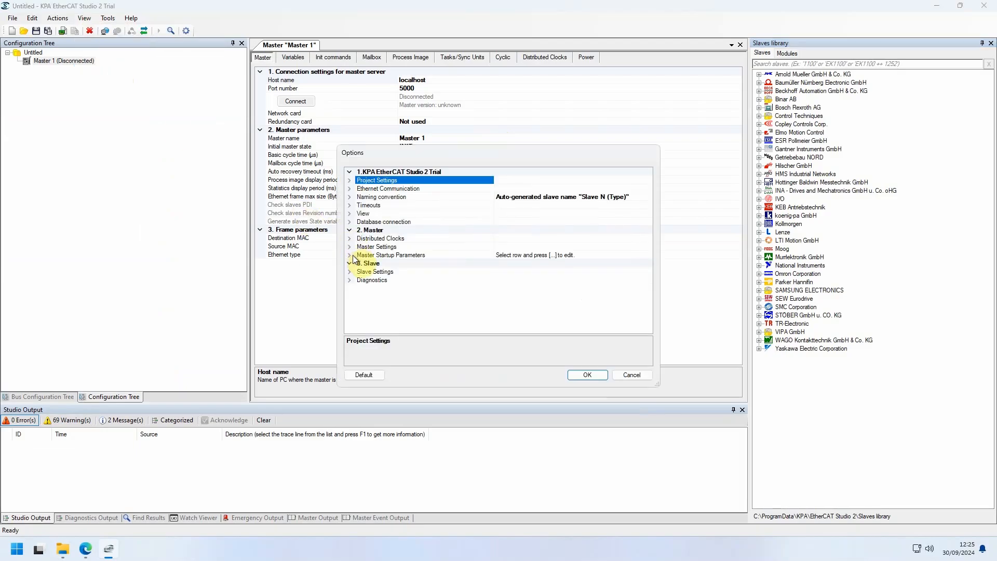
click(350, 256)
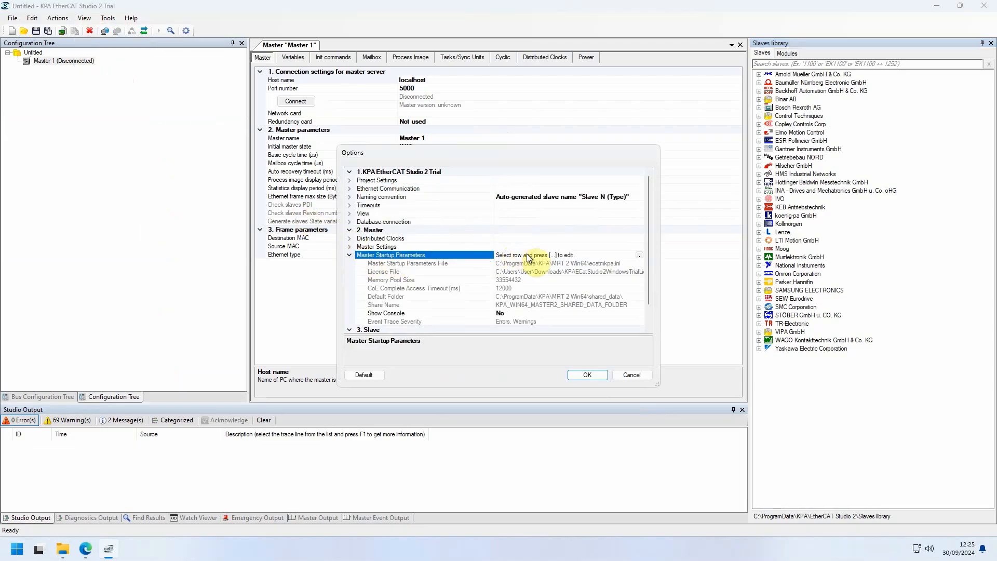
click(639, 256)
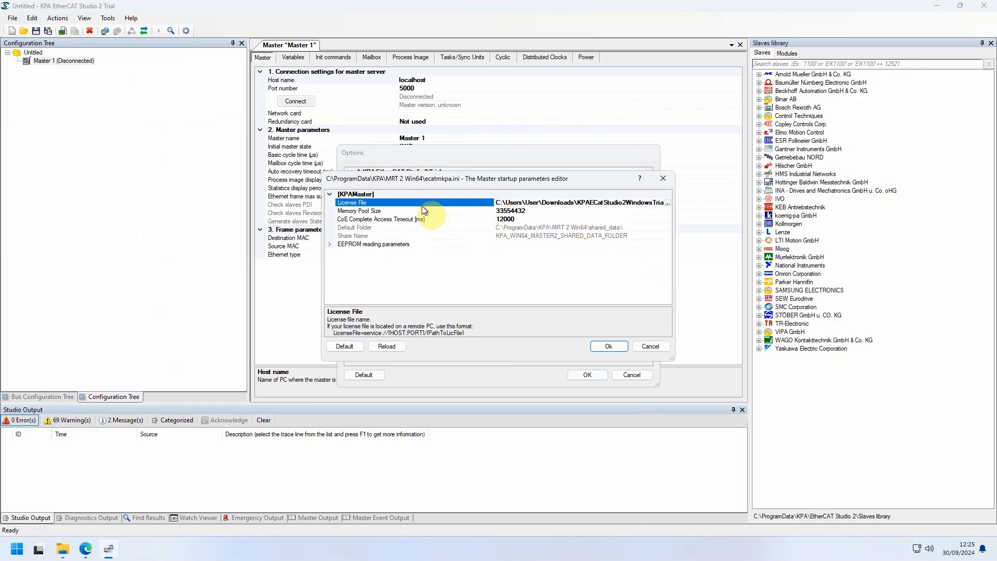
click(593, 204)
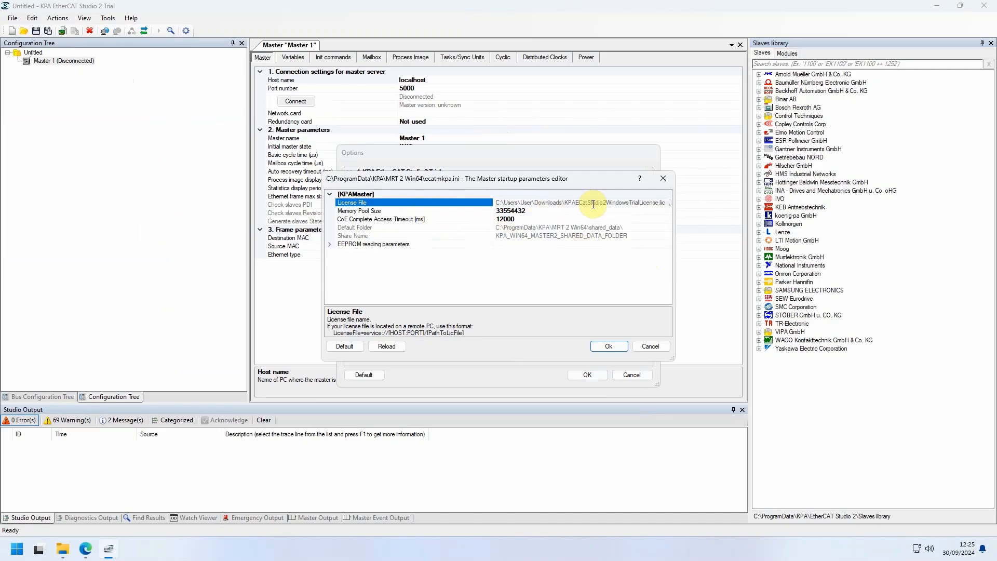
click(668, 203)
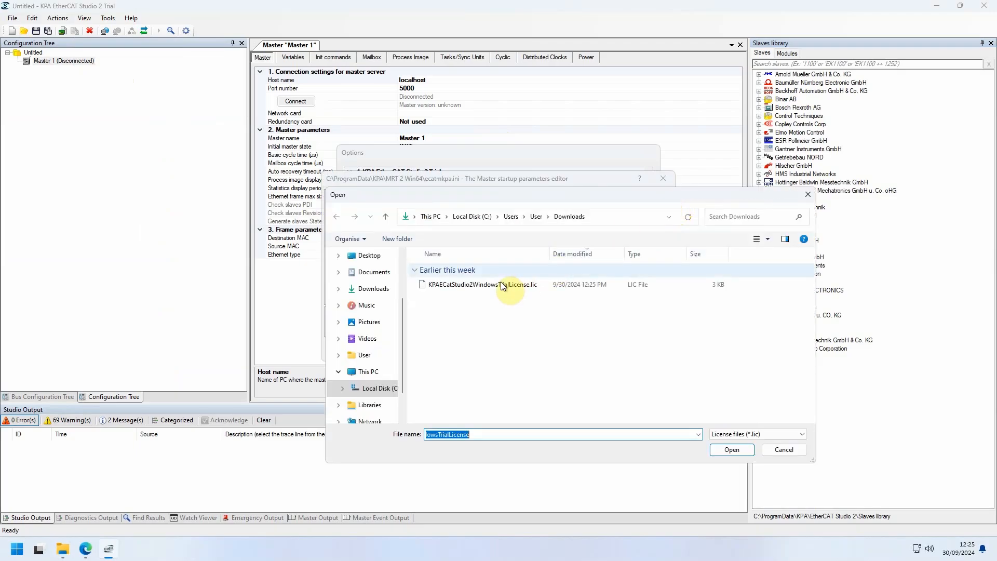
click(481, 287)
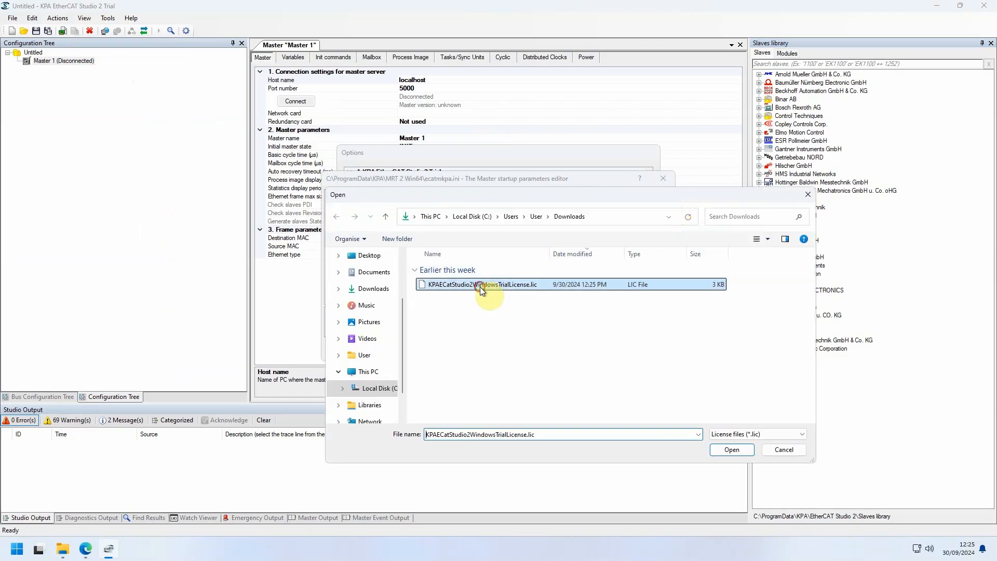
click(731, 450)
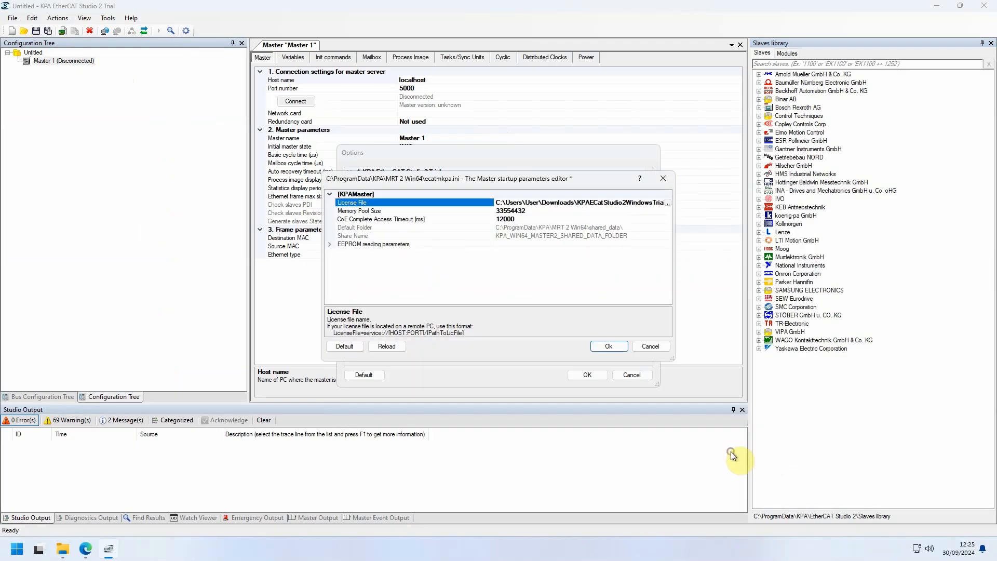
click(606, 349)
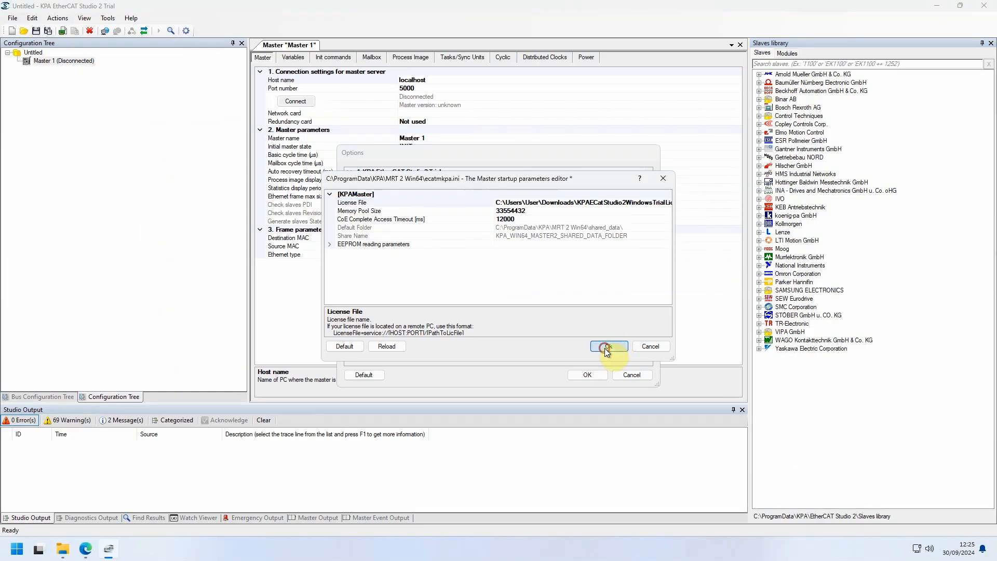
click(587, 375)
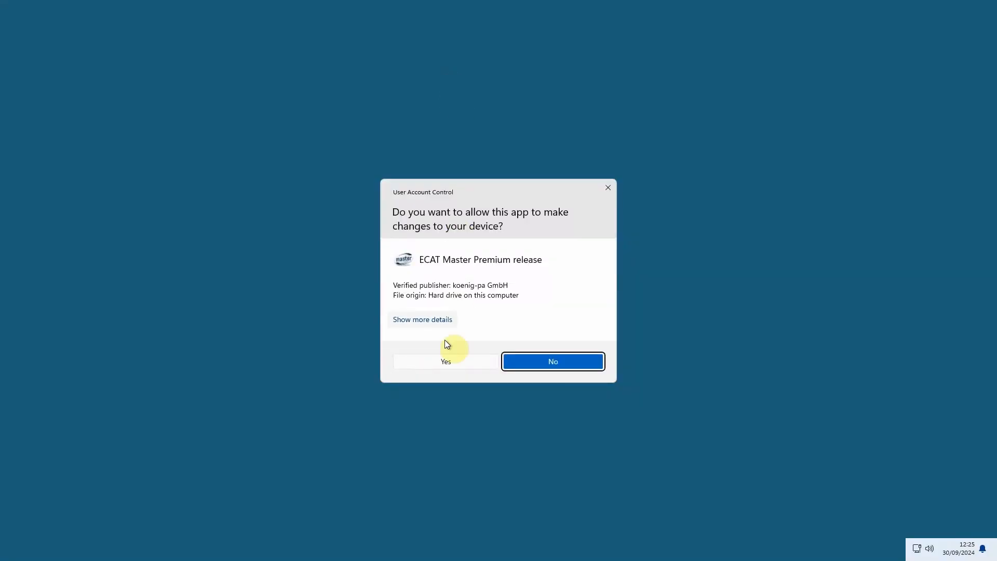
Step: Connect Master 1 to localhost, allowing ECAT Master Premium release to make changes, and scan the master's configuration
click(445, 367)
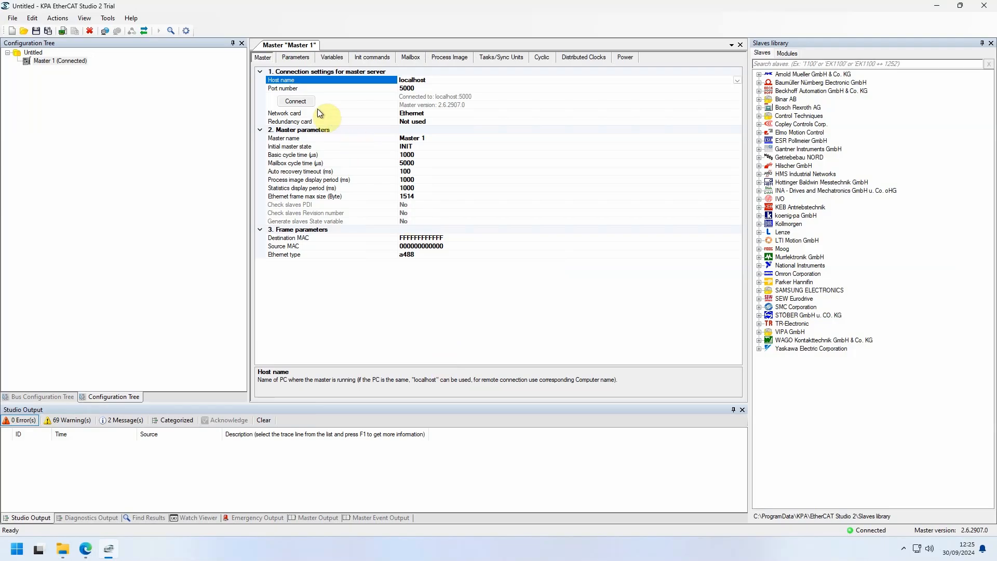
right_click(79, 60)
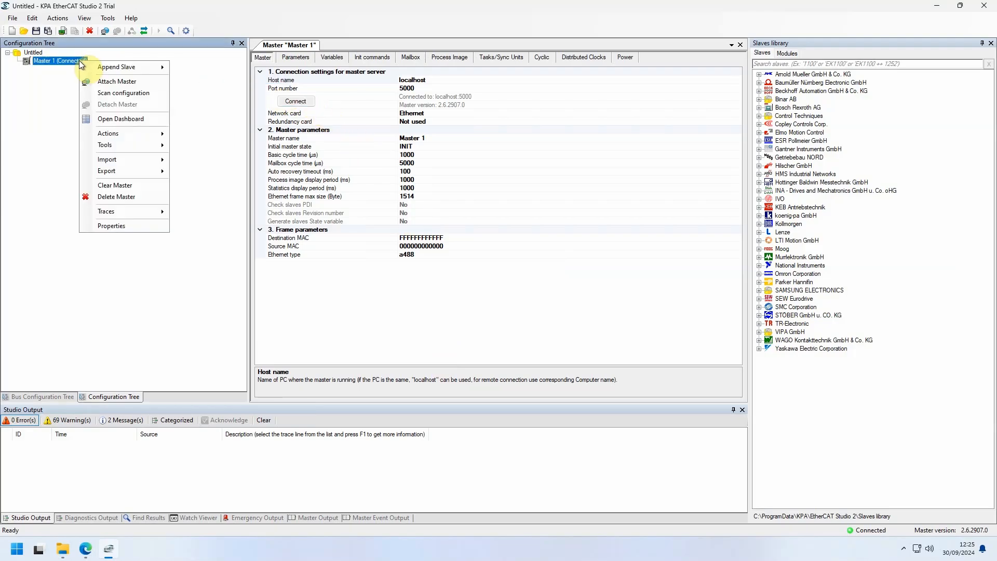
click(105, 92)
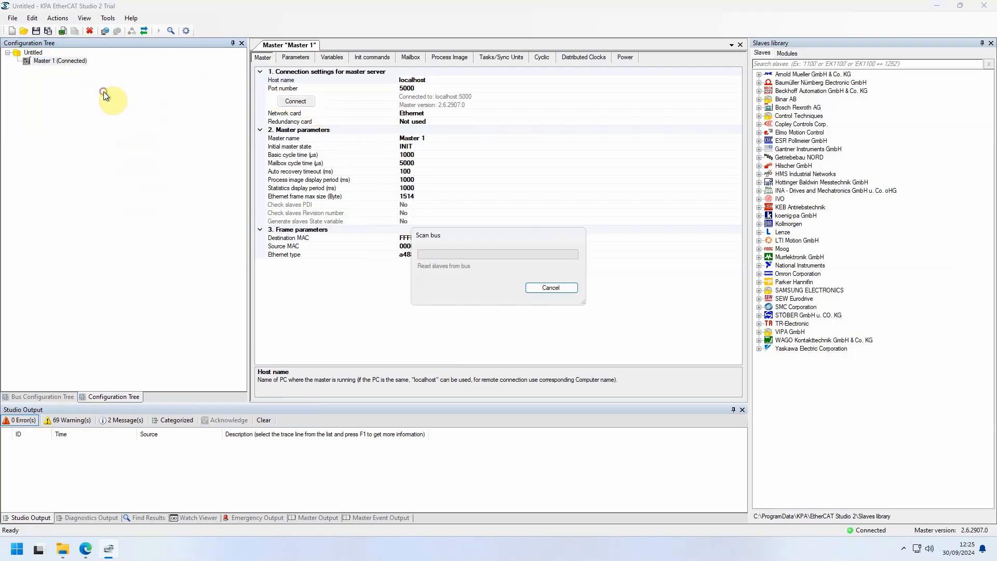